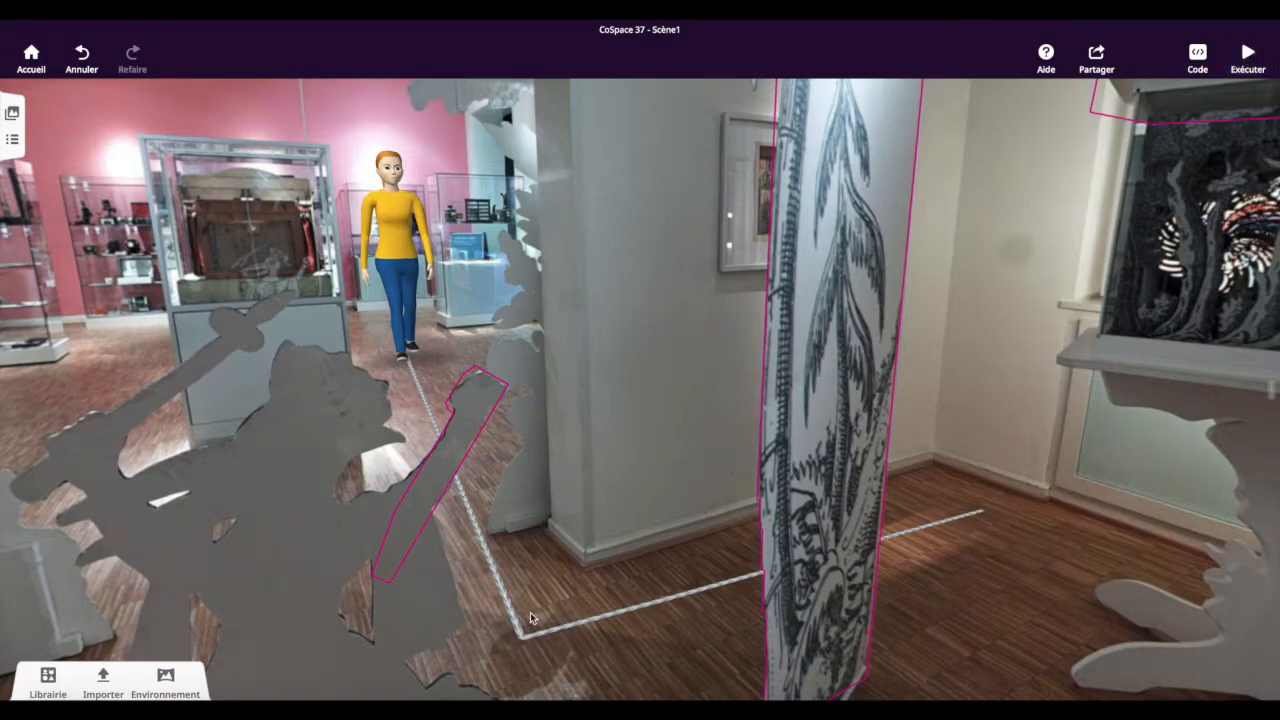
Run the scene to watch the woman walk along the existing path, replay it, and return to editing.
{"action": "left_click", "coordinate": [1231, 57]}
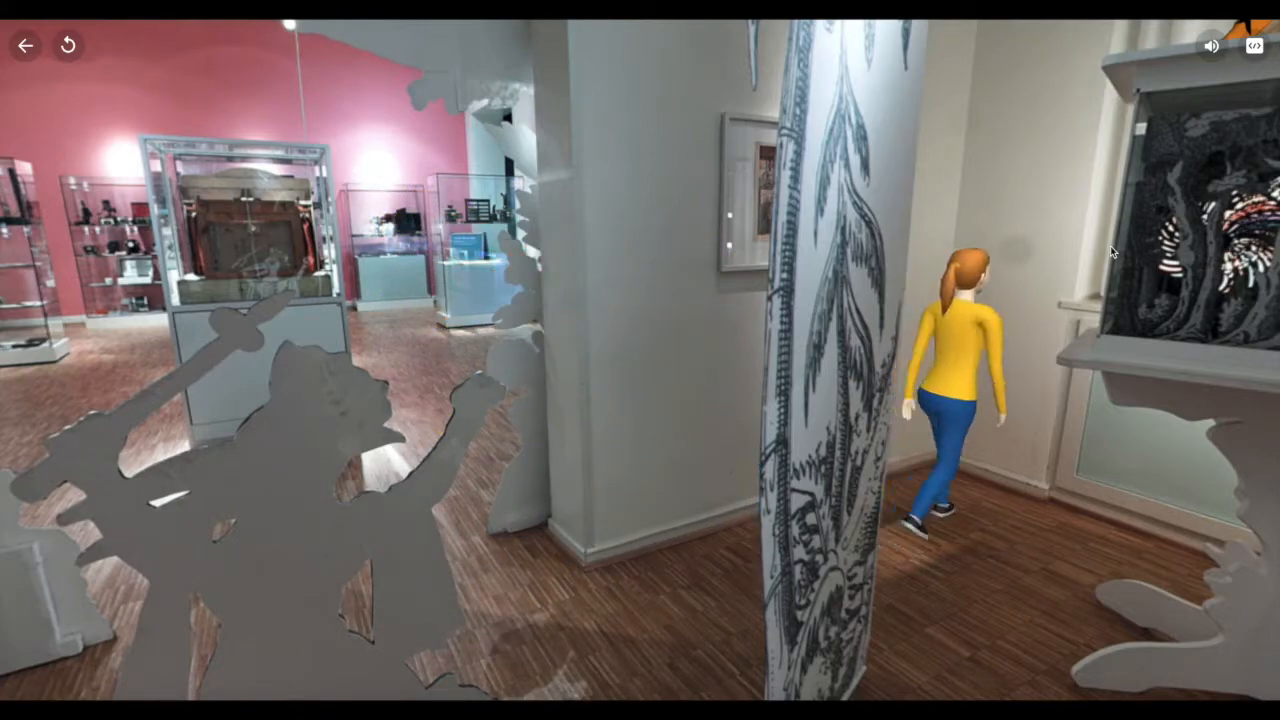
{"action": "left_click", "coordinate": [68, 45]}
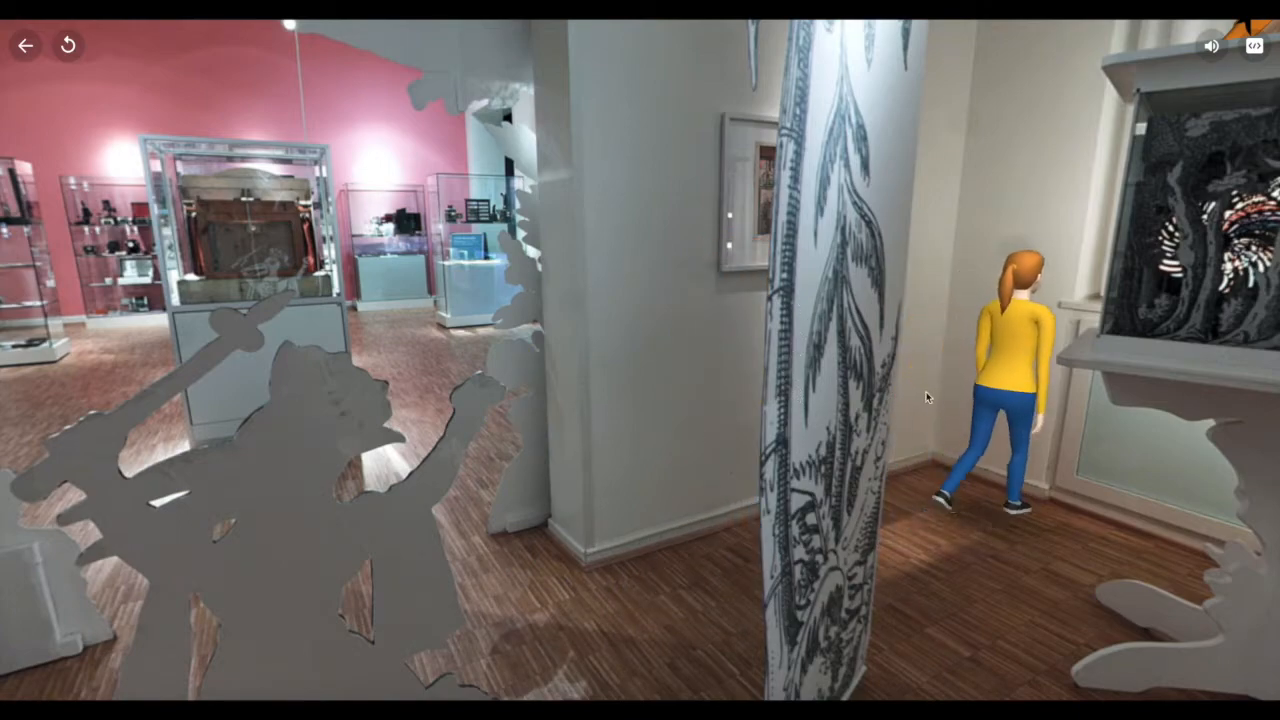
{"action": "left_click", "coordinate": [25, 45]}
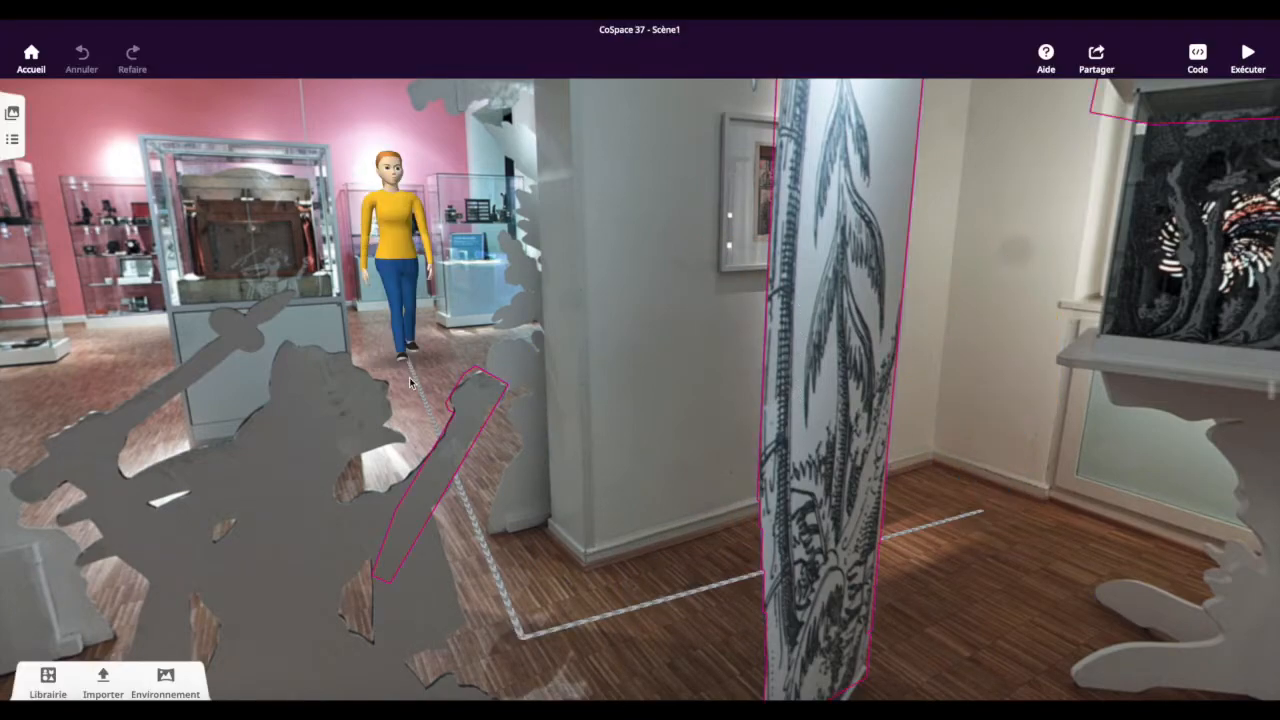
Replace the woman's existing path with a new straight path from the special items library, placed at her feet.
{"action": "left_click", "coordinate": [493, 567]}
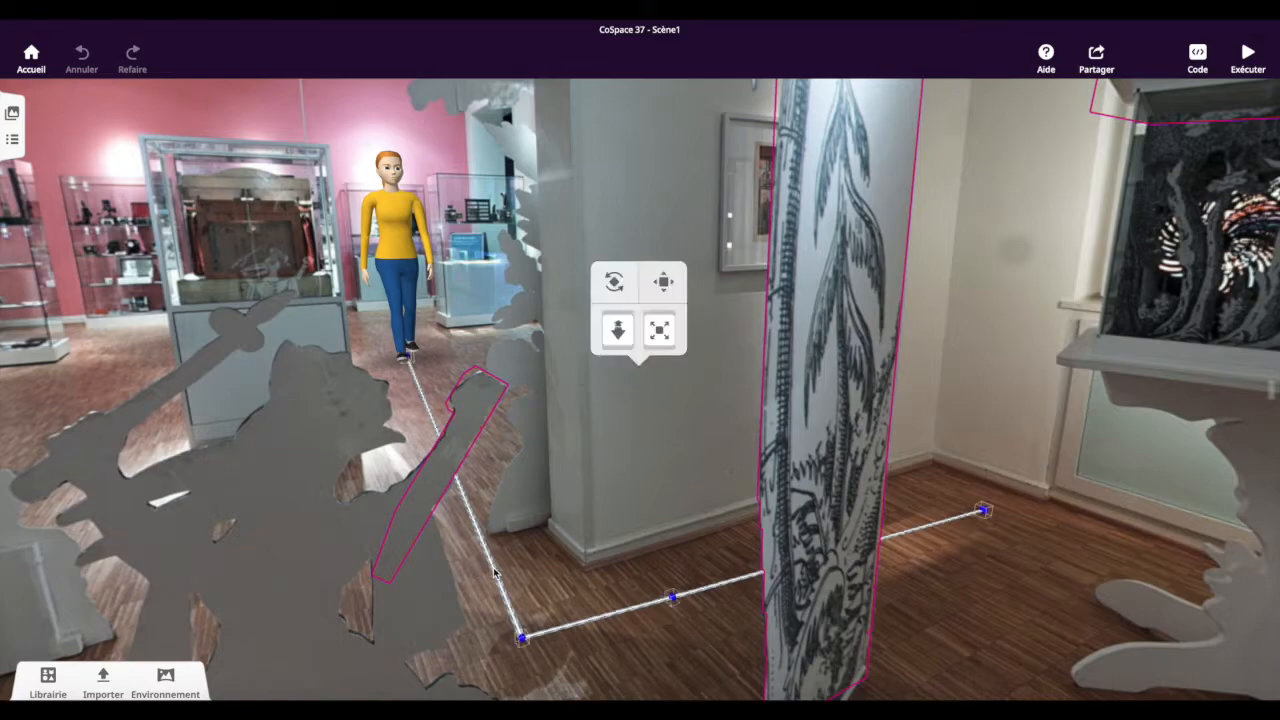
{"action": "key", "text": "Delete"}
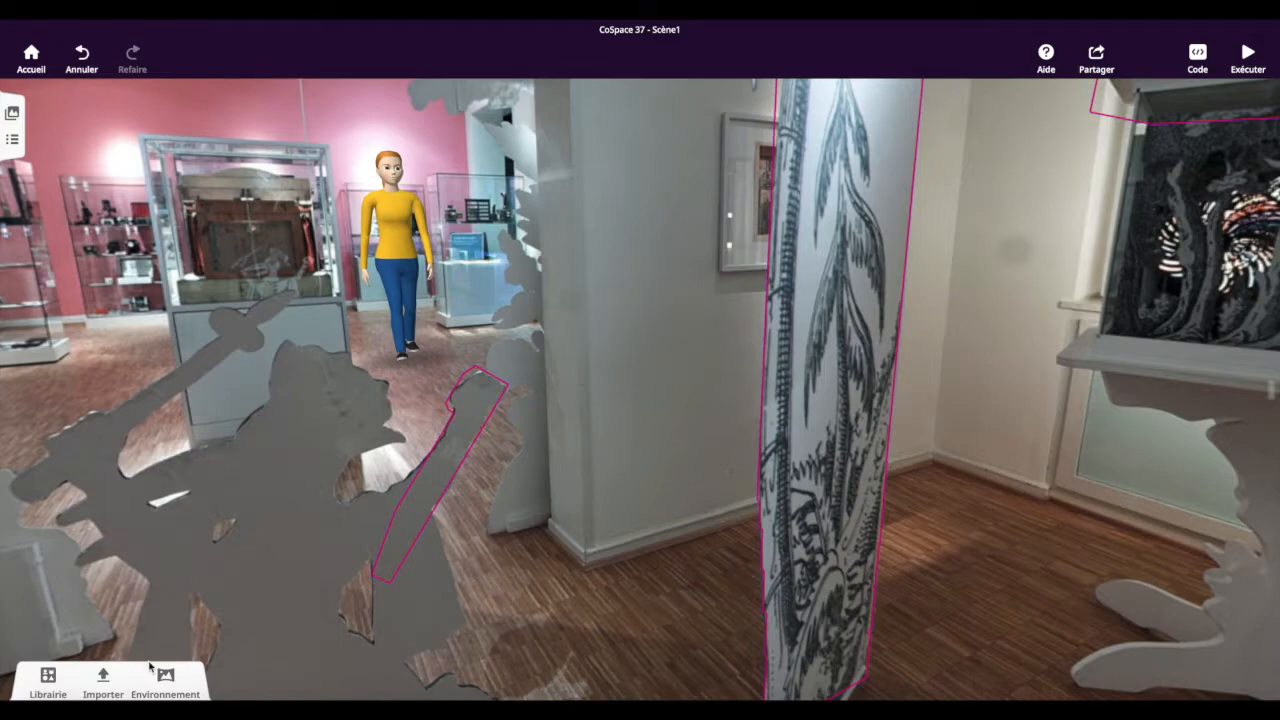
{"action": "left_click", "coordinate": [42, 684]}
{"action": "left_click", "coordinate": [86, 668]}
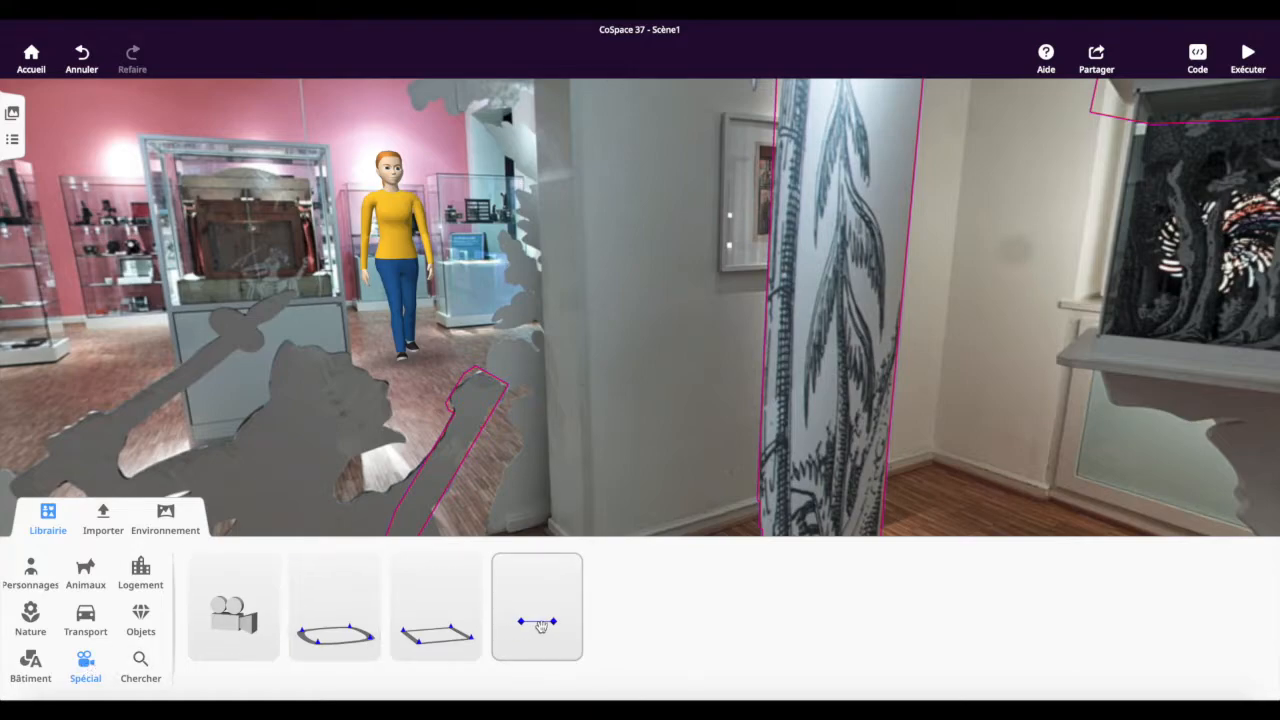
{"action": "left_click_drag", "start_coordinate": [540, 626], "coordinate": [428, 387]}
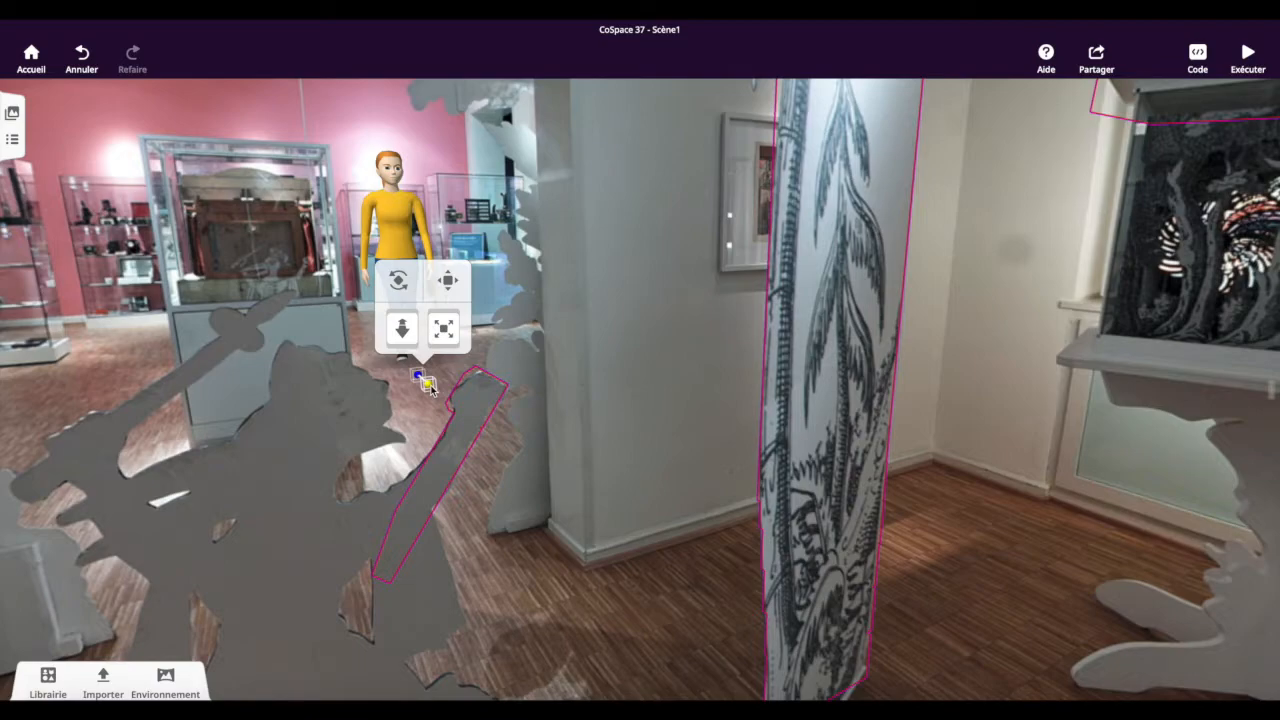
Stretch the path to the floor beyond the pillar corner and swap its two end points, one ending at the woman's feet.
{"action": "left_click_drag", "start_coordinate": [428, 385], "coordinate": [536, 628]}
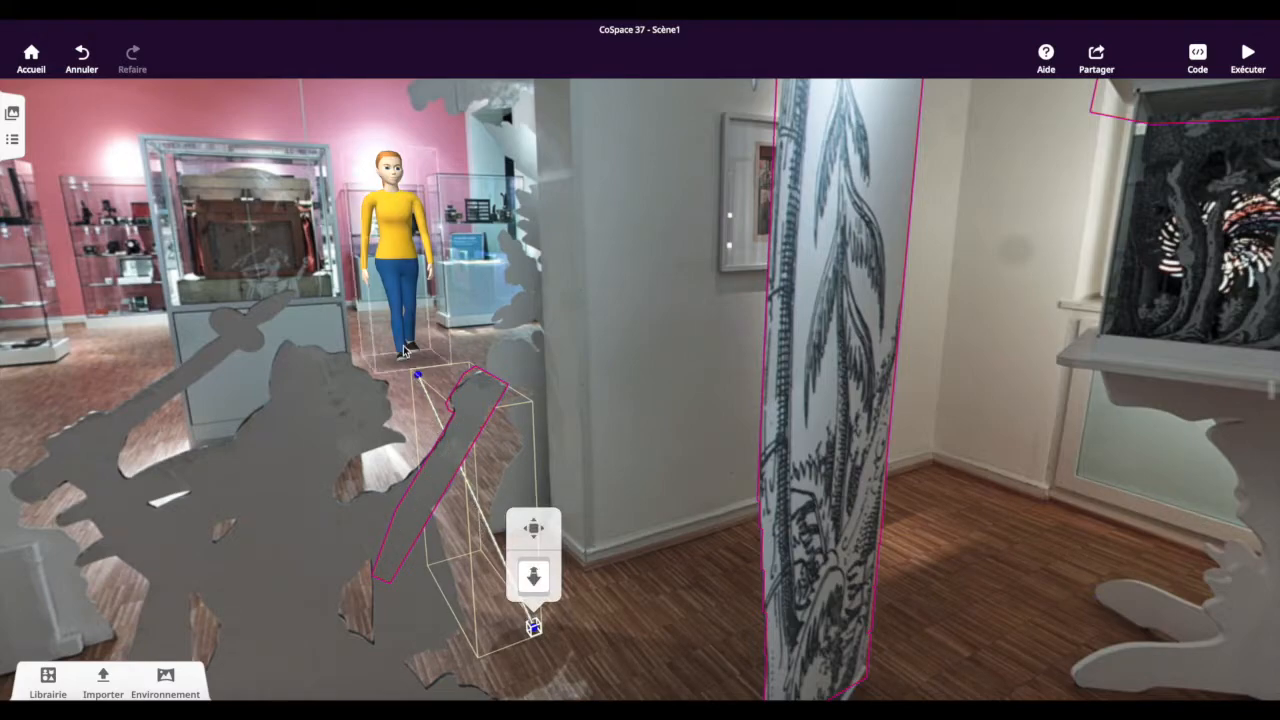
{"action": "left_click", "coordinate": [418, 376]}
{"action": "left_click_drag", "start_coordinate": [418, 376], "coordinate": [631, 654]}
{"action": "left_click_drag", "start_coordinate": [533, 626], "coordinate": [410, 356]}
{"action": "left_click_drag", "start_coordinate": [634, 654], "coordinate": [531, 637]}
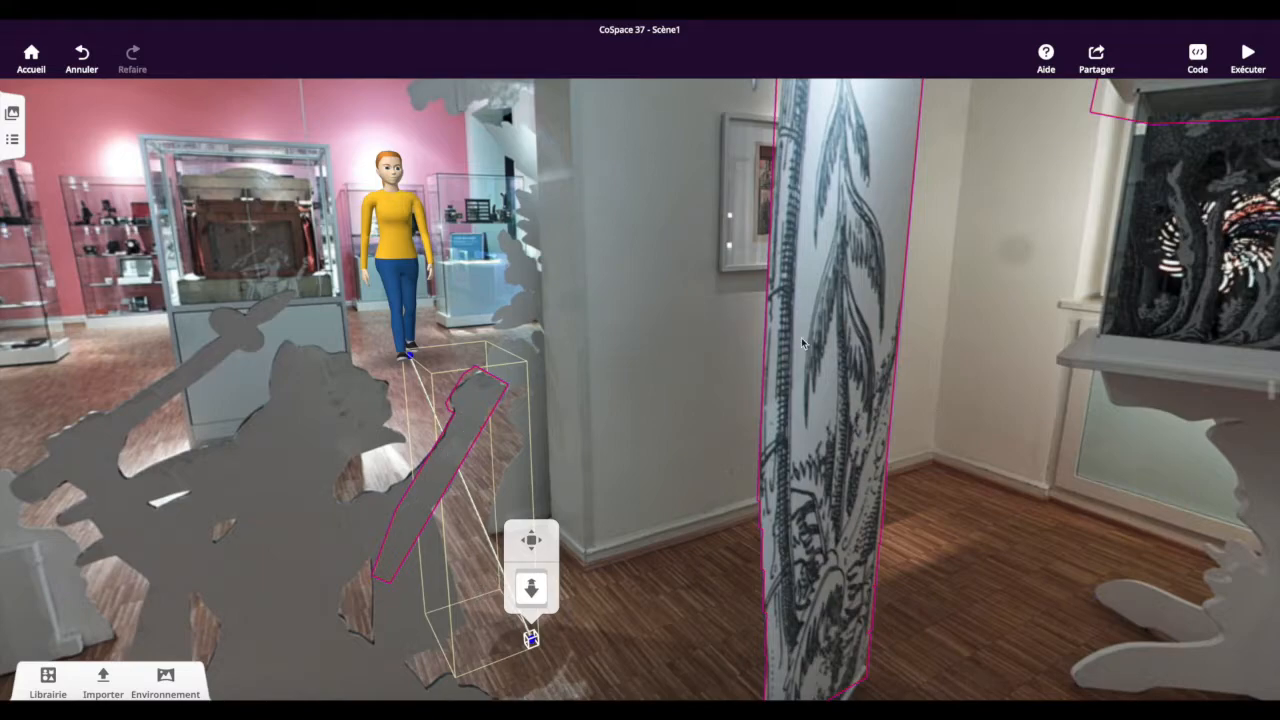
Test the scene and set the path in the Regular woman's move block to Chemin droit.
{"action": "left_click", "coordinate": [1242, 60]}
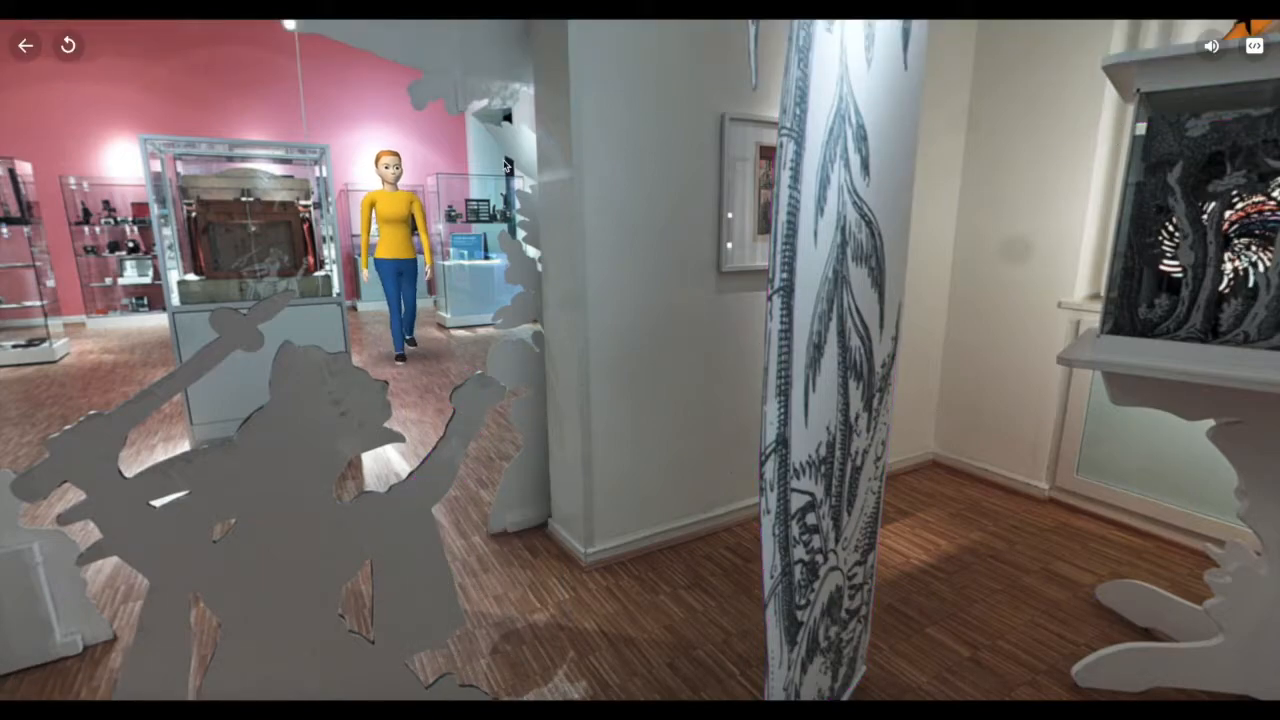
{"action": "left_click", "coordinate": [22, 46]}
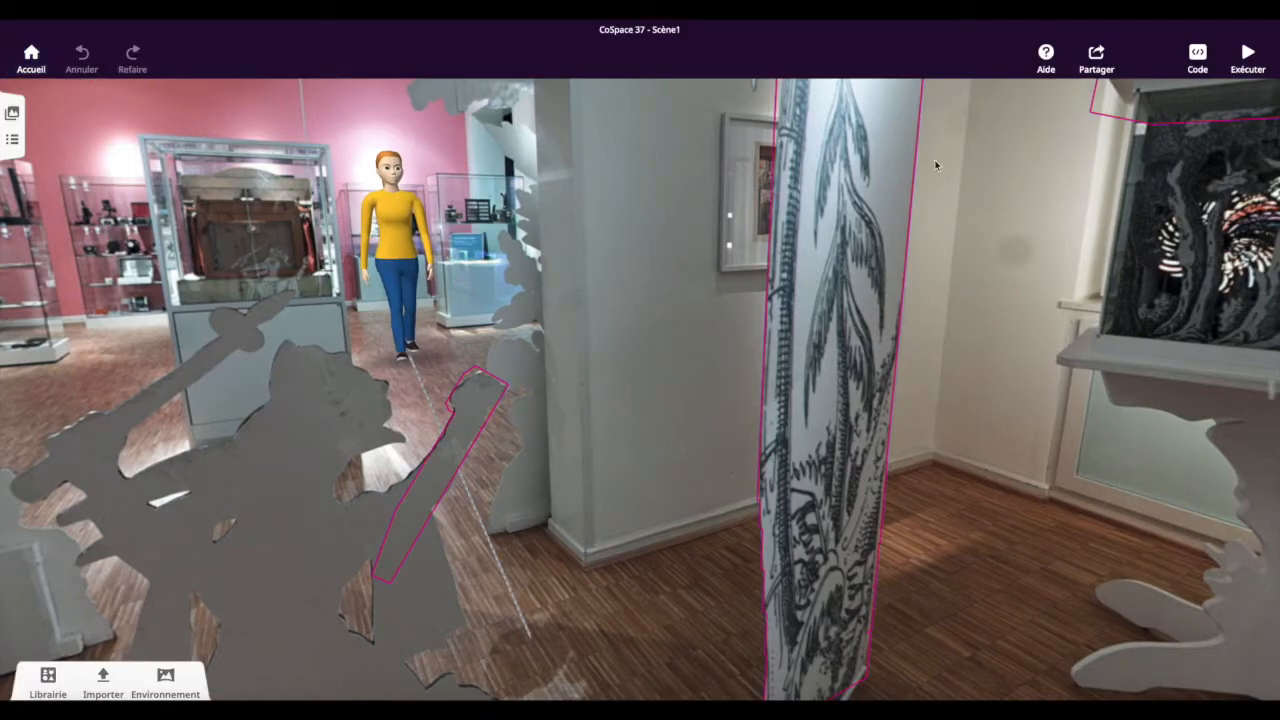
{"action": "left_click", "coordinate": [1197, 58]}
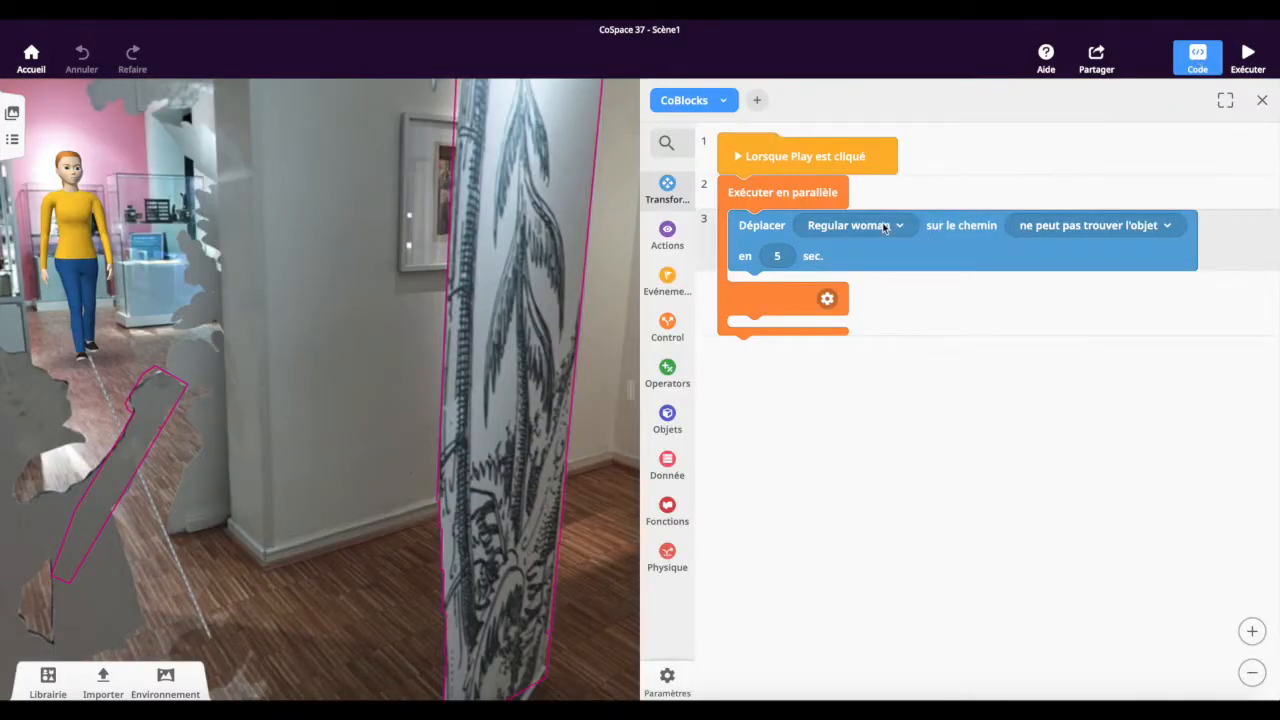
{"action": "left_click", "coordinate": [1080, 228]}
{"action": "left_click", "coordinate": [1079, 258]}
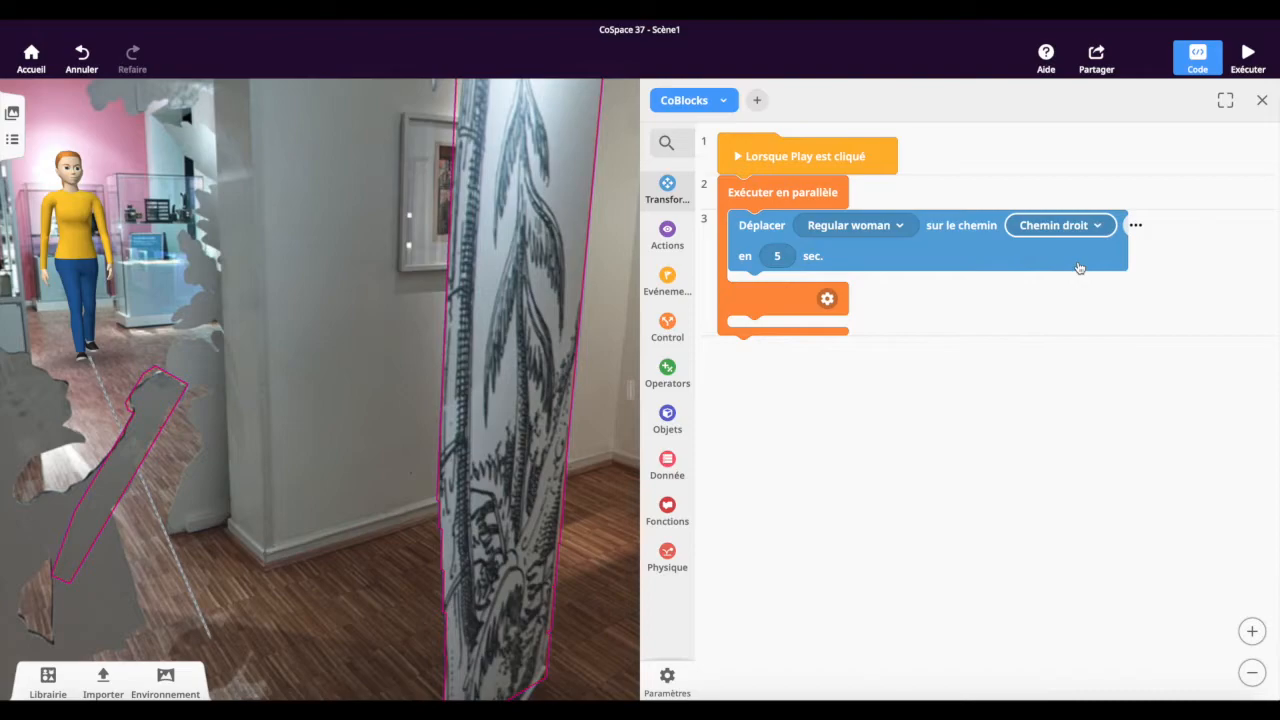
Run the scene to check the woman's walk along Chemin droit, and close the code editor.
{"action": "left_click", "coordinate": [1248, 57]}
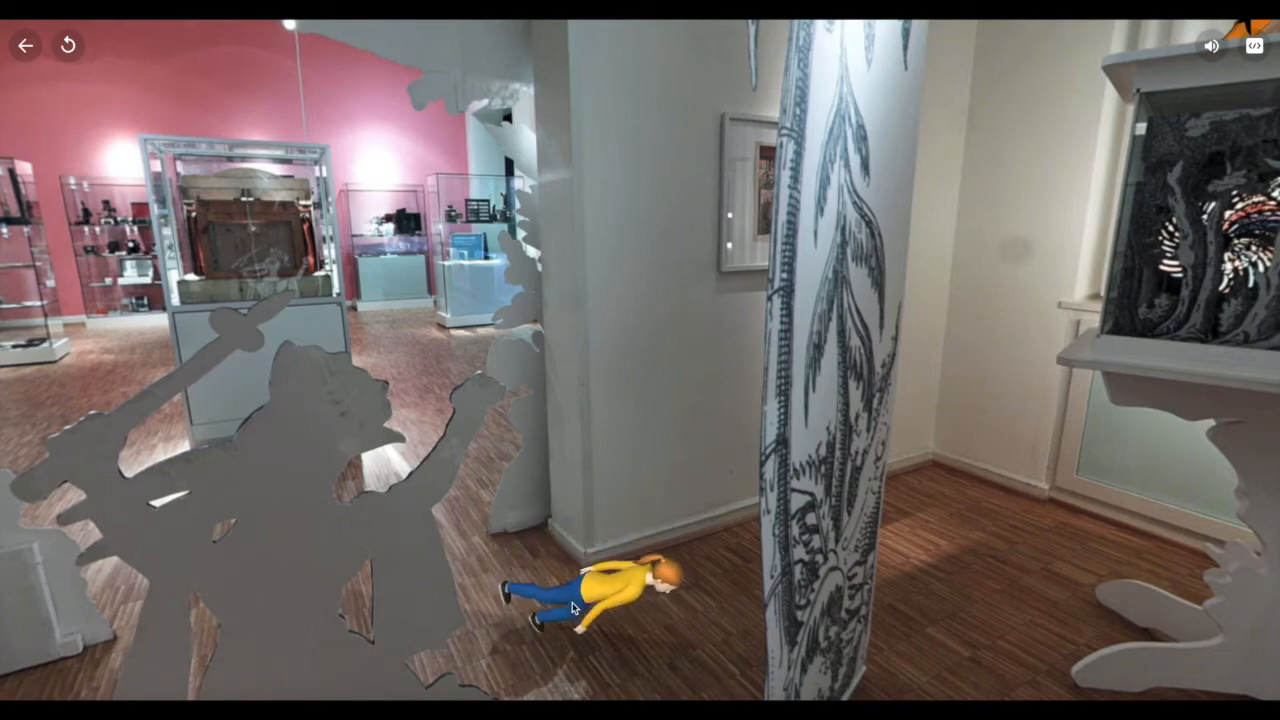
{"action": "key", "text": "Escape"}
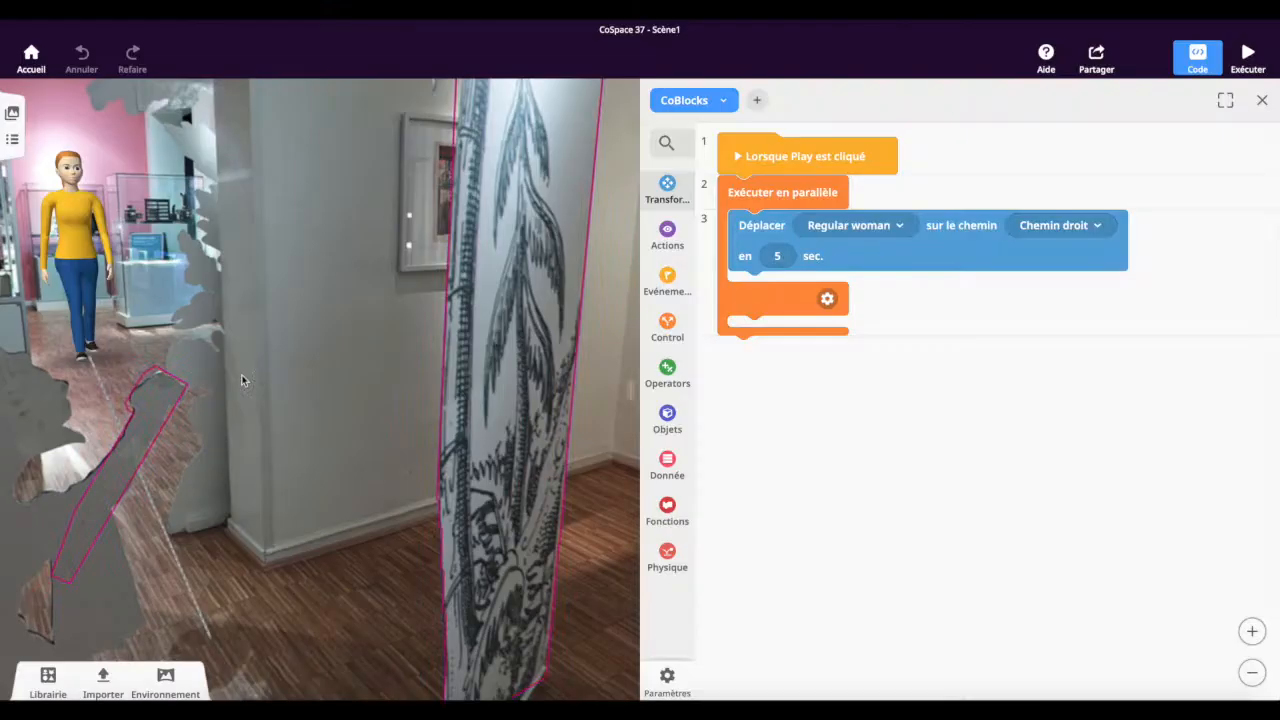
{"action": "left_click", "coordinate": [1196, 60]}
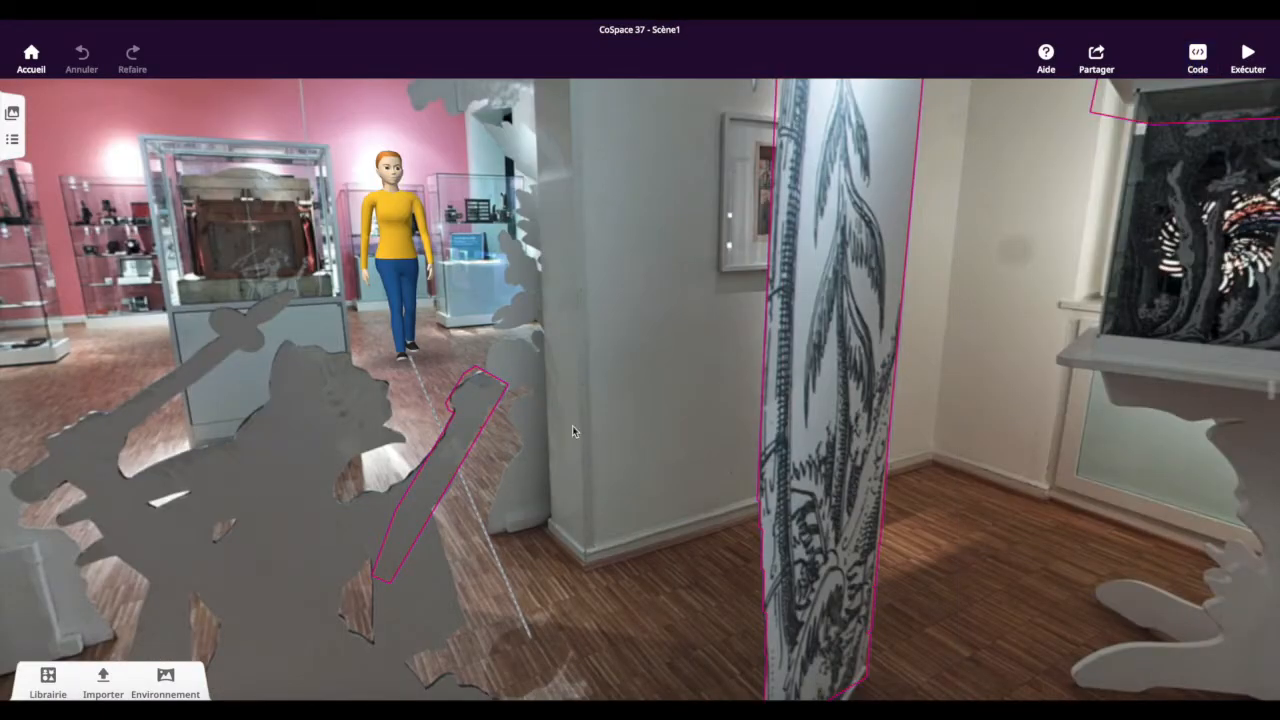
Move the path's end point away from the woman to the far room corner and raise it above the floor.
{"action": "left_click", "coordinate": [511, 598]}
{"action": "left_click_drag", "start_coordinate": [531, 638], "coordinate": [986, 490]}
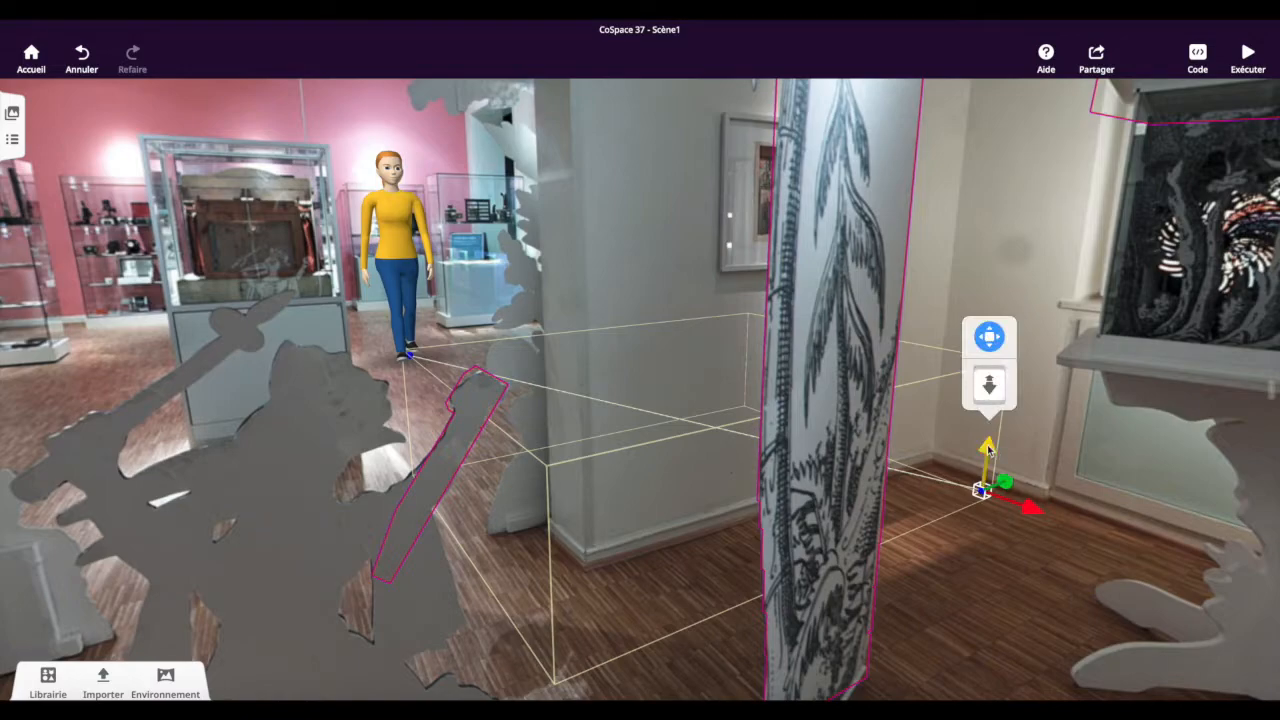
{"action": "left_click_drag", "start_coordinate": [988, 458], "coordinate": [997, 347]}
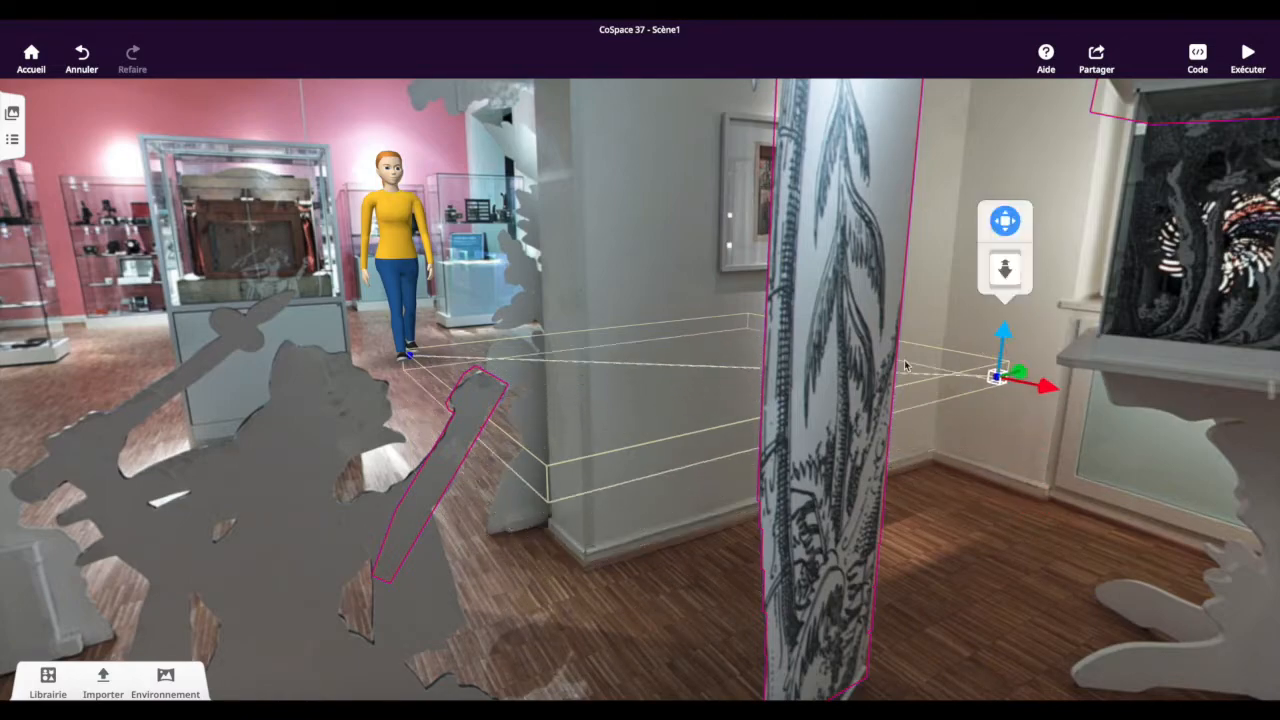
Add an intermediate point to the path with Modifier le chemin and place it on the floor in front of the pillar.
{"action": "left_click", "coordinate": [663, 370]}
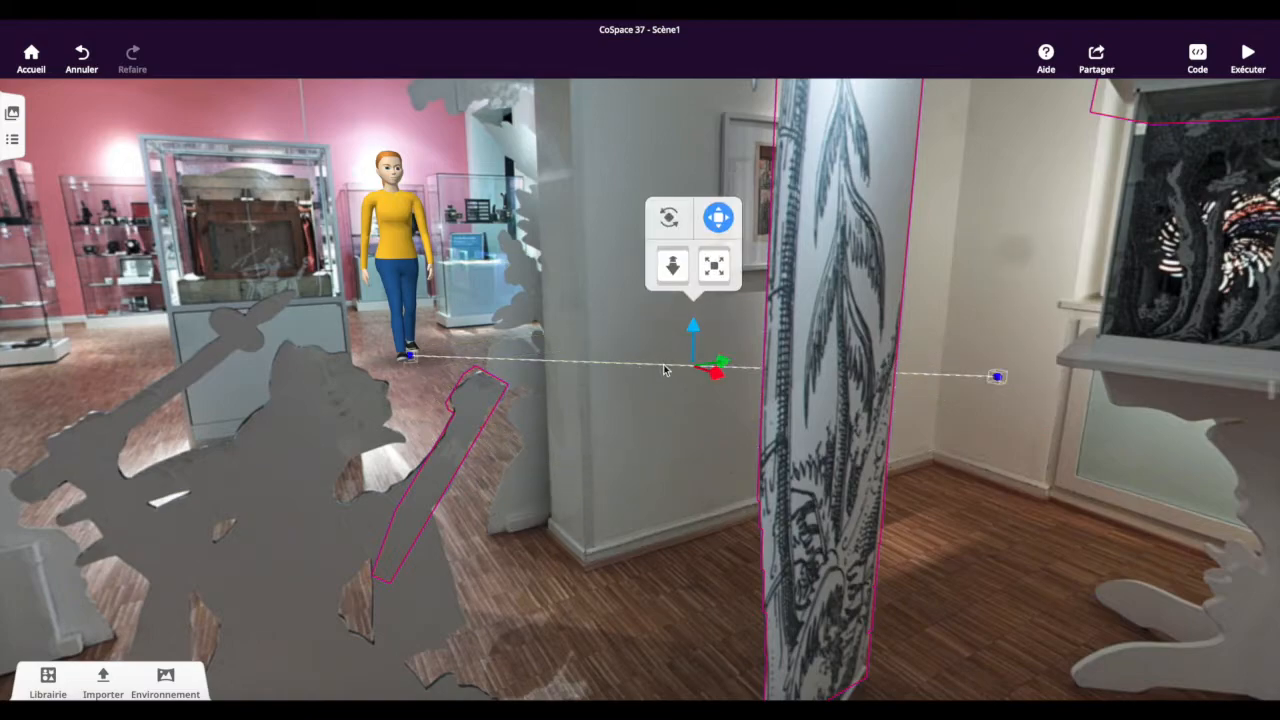
{"action": "right_click", "coordinate": [663, 370]}
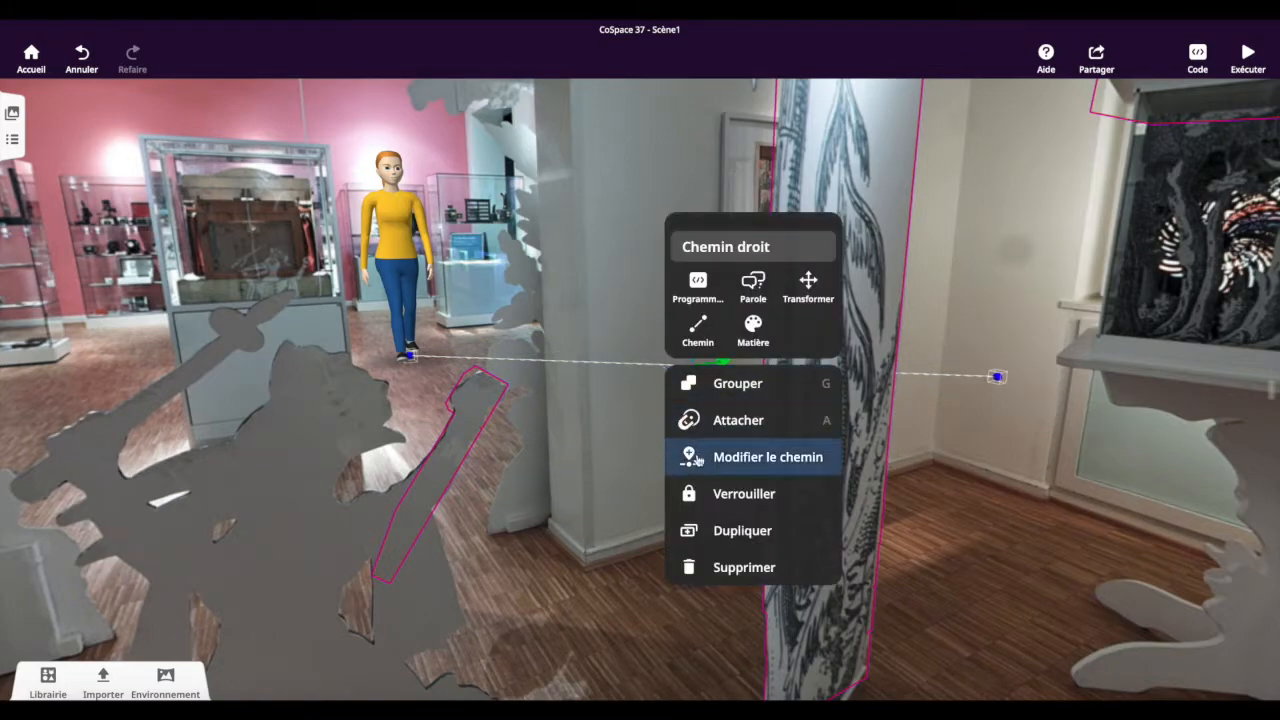
{"action": "left_click", "coordinate": [698, 457]}
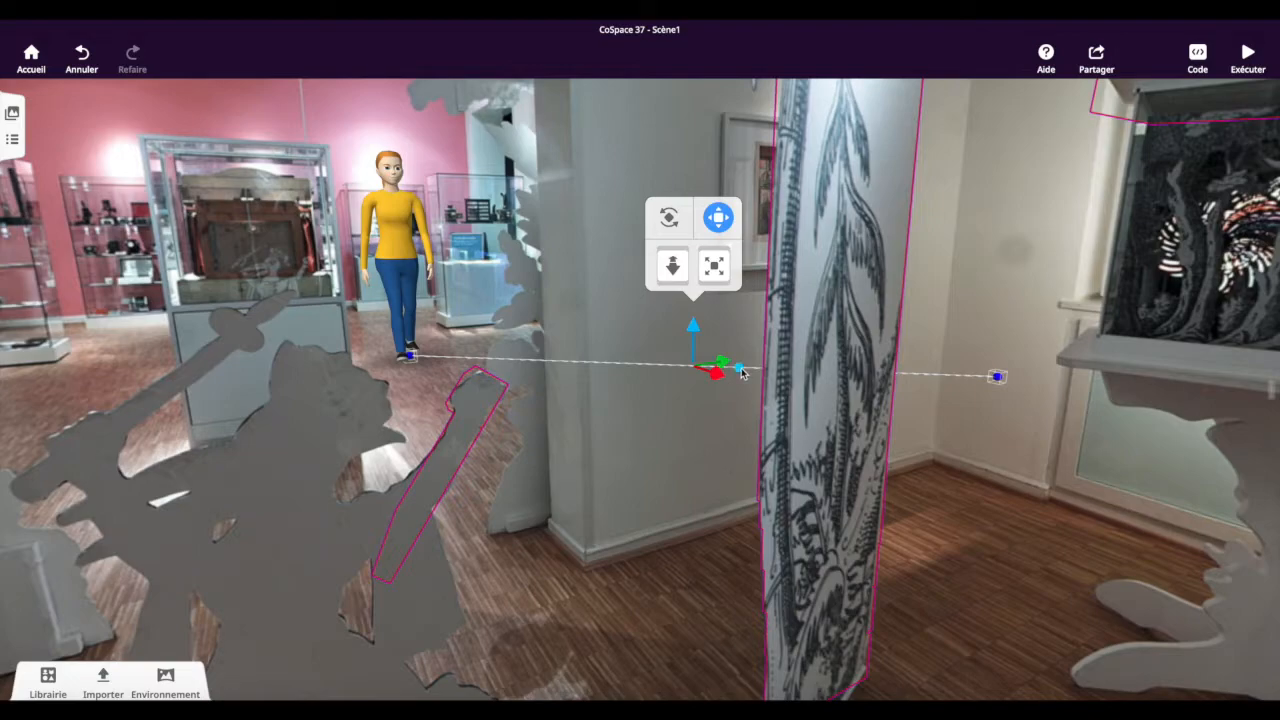
{"action": "left_click_drag", "start_coordinate": [741, 372], "coordinate": [536, 624]}
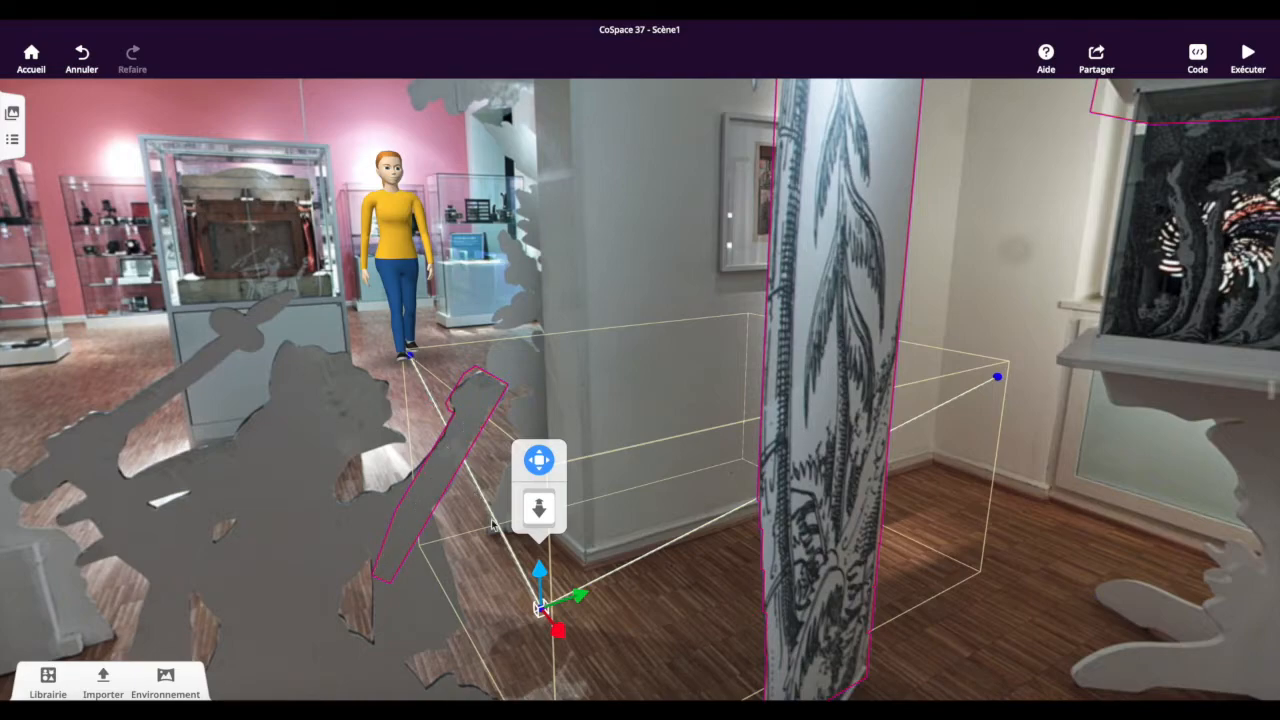
Lower the path's far end point to floor level and run the scene to check the bent path.
{"action": "left_click", "coordinate": [997, 376]}
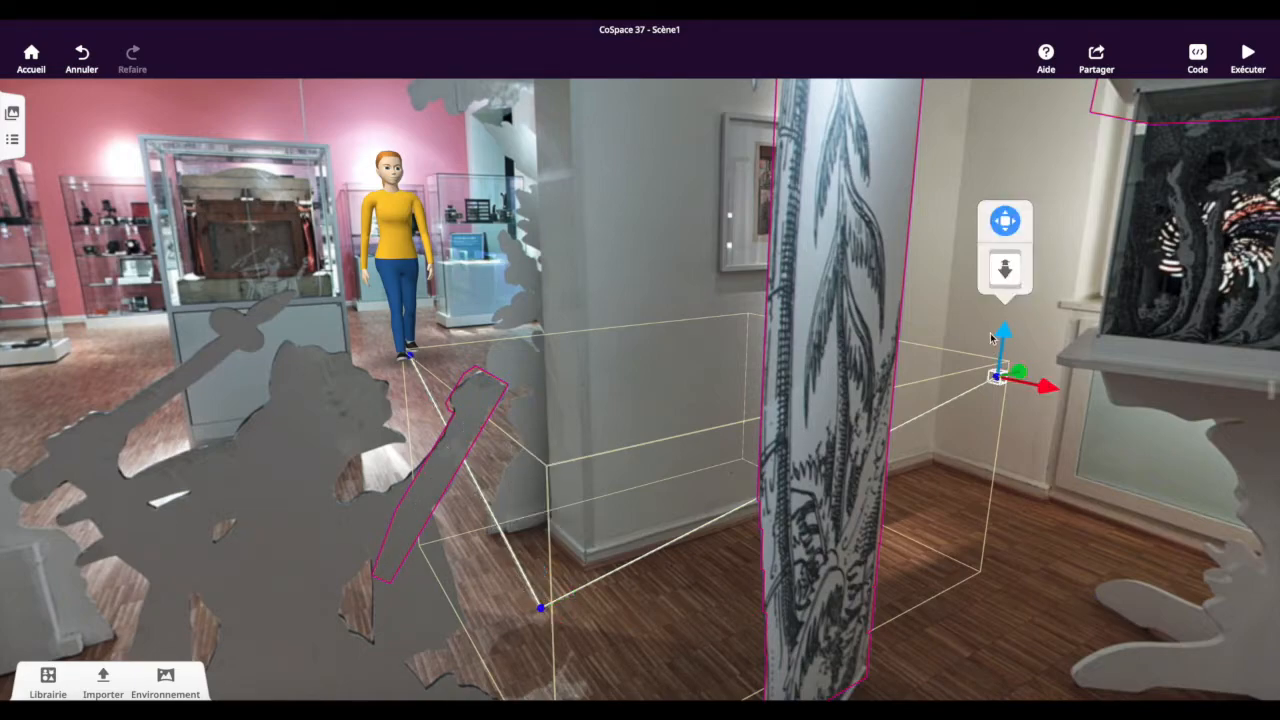
{"action": "left_click_drag", "start_coordinate": [1003, 337], "coordinate": [987, 449]}
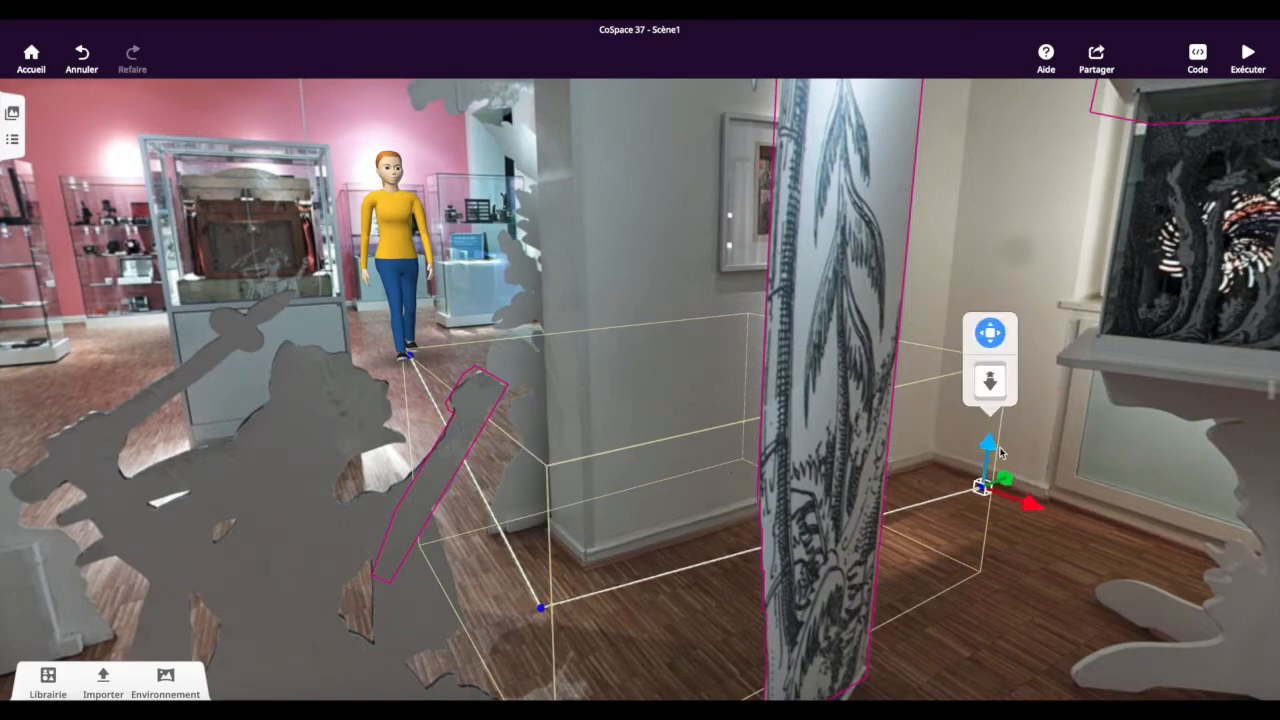
{"action": "left_click", "coordinate": [539, 602]}
{"action": "left_click", "coordinate": [1248, 58]}
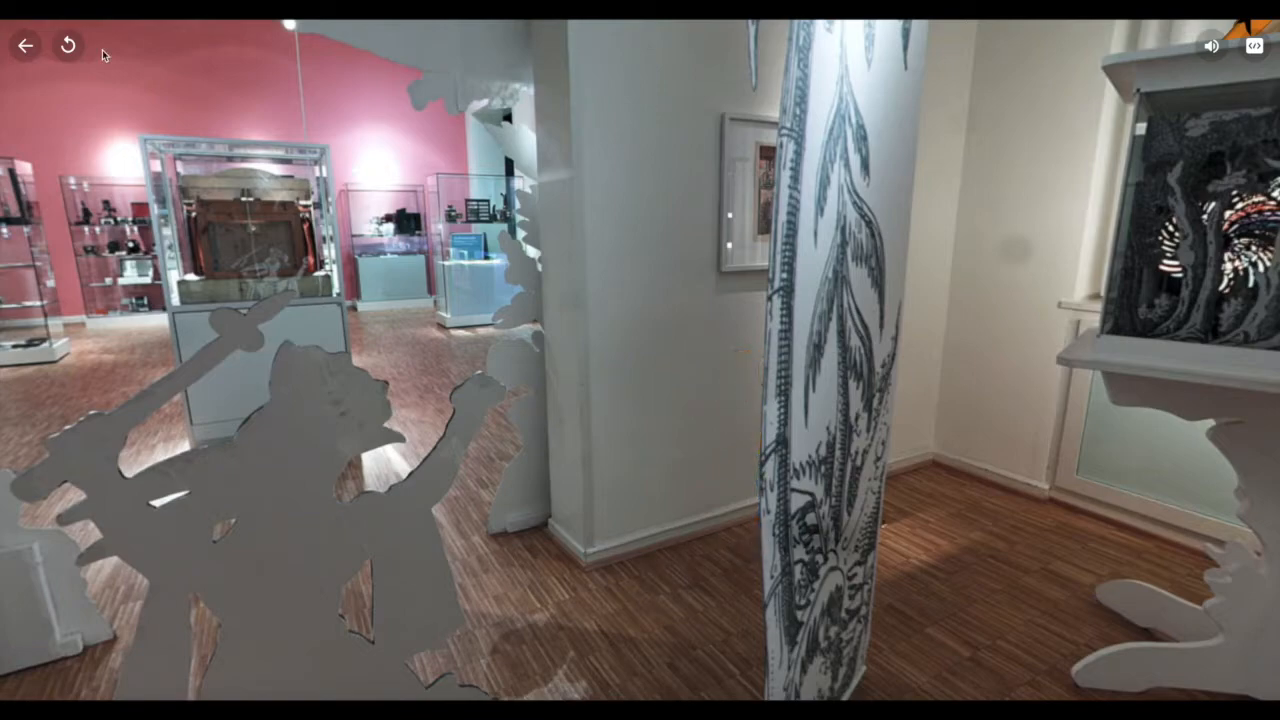
{"action": "left_click", "coordinate": [27, 46]}
Move the path's middle point across the floor toward the decorated column and test the walk.
{"action": "left_click", "coordinate": [541, 619]}
{"action": "left_click", "coordinate": [541, 620]}
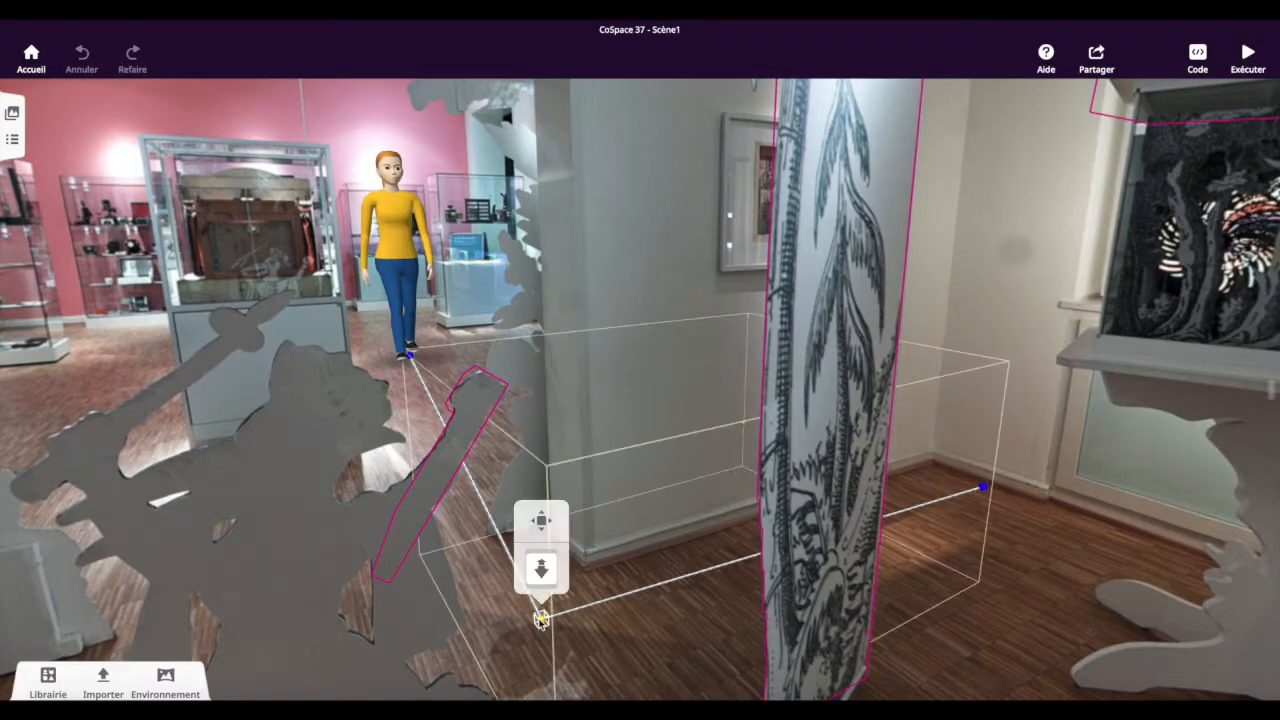
{"action": "left_click", "coordinate": [541, 520]}
{"action": "left_click_drag", "start_coordinate": [537, 583], "coordinate": [534, 529]}
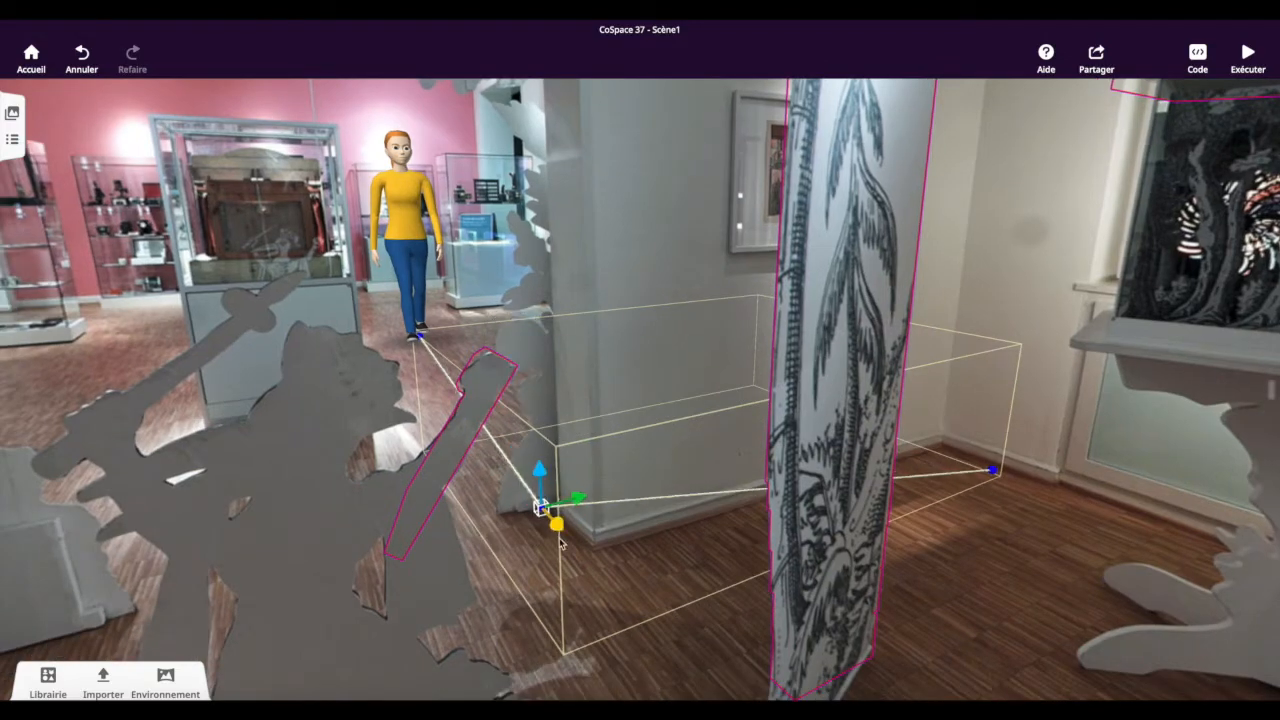
{"action": "left_click_drag", "start_coordinate": [560, 538], "coordinate": [546, 424]}
{"action": "left_click_drag", "start_coordinate": [641, 482], "coordinate": [641, 556]}
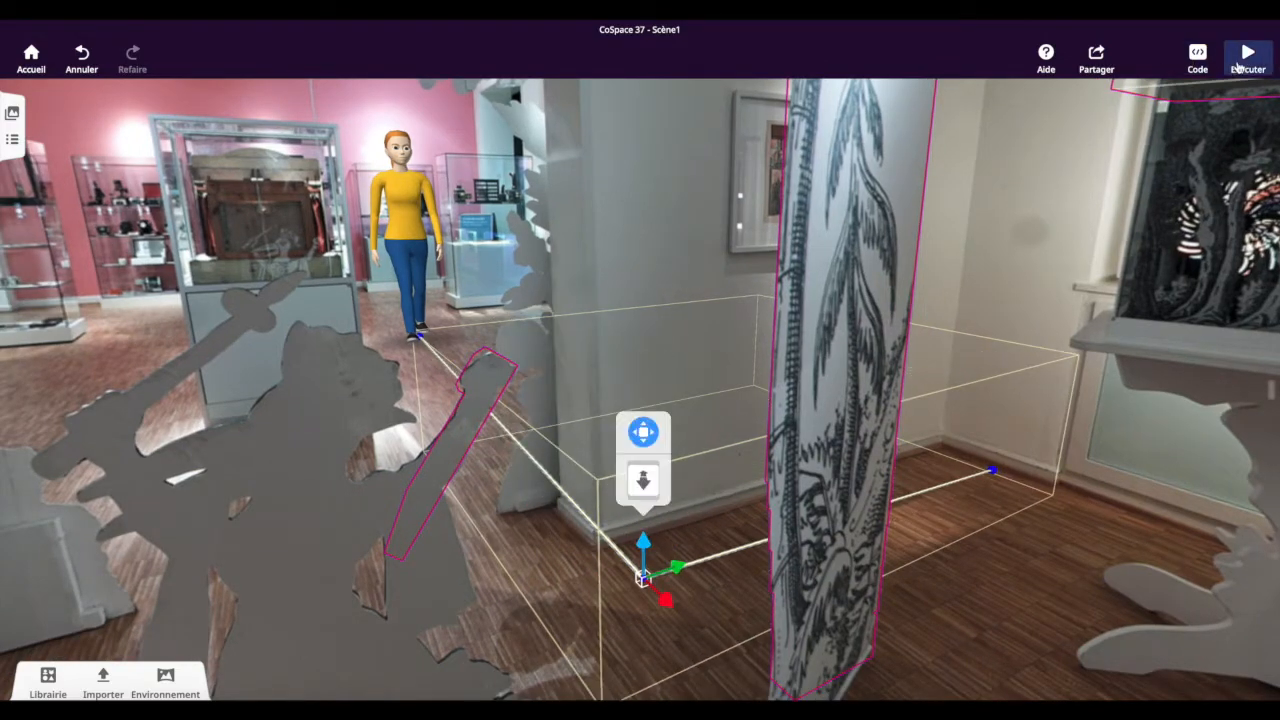
{"action": "left_click", "coordinate": [1240, 66]}
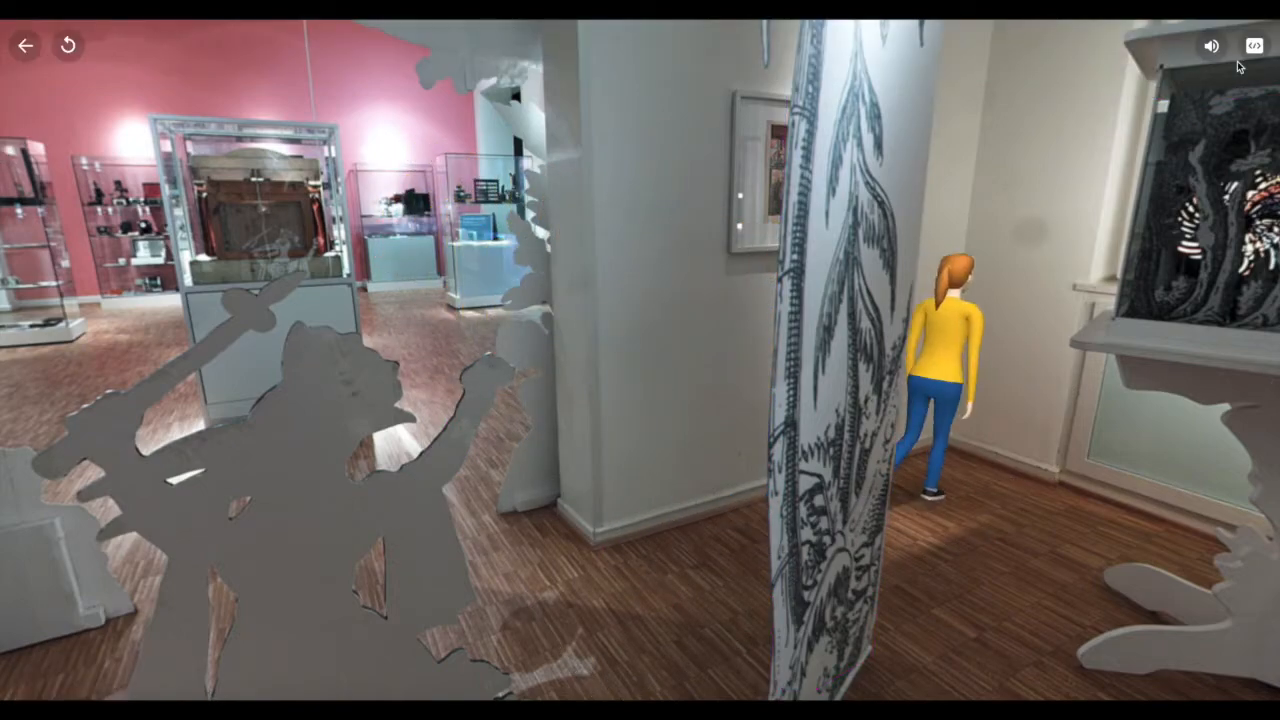
{"action": "left_click", "coordinate": [29, 48]}
Shift the path's far end point toward the decorated column and its middle point back toward the grey figure.
{"action": "left_click", "coordinate": [954, 480]}
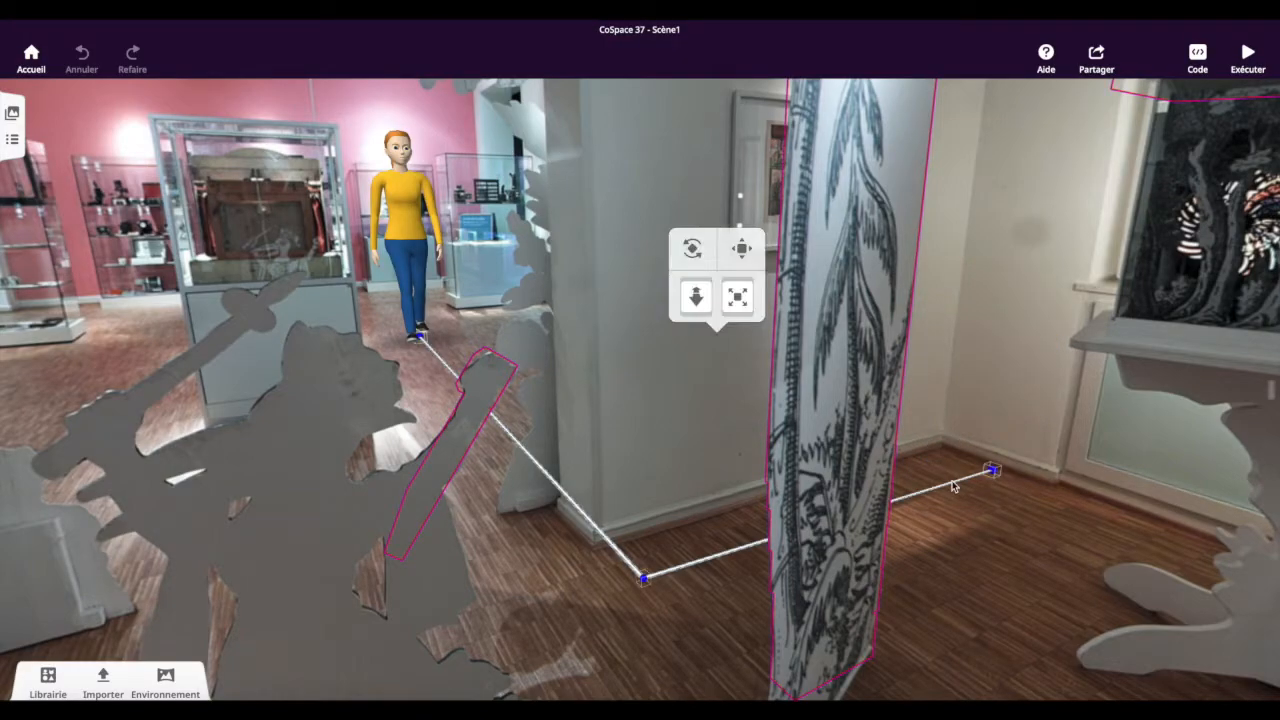
{"action": "left_click", "coordinate": [991, 468]}
{"action": "left_click", "coordinate": [994, 383]}
{"action": "left_click_drag", "start_coordinate": [999, 431], "coordinate": [955, 437]}
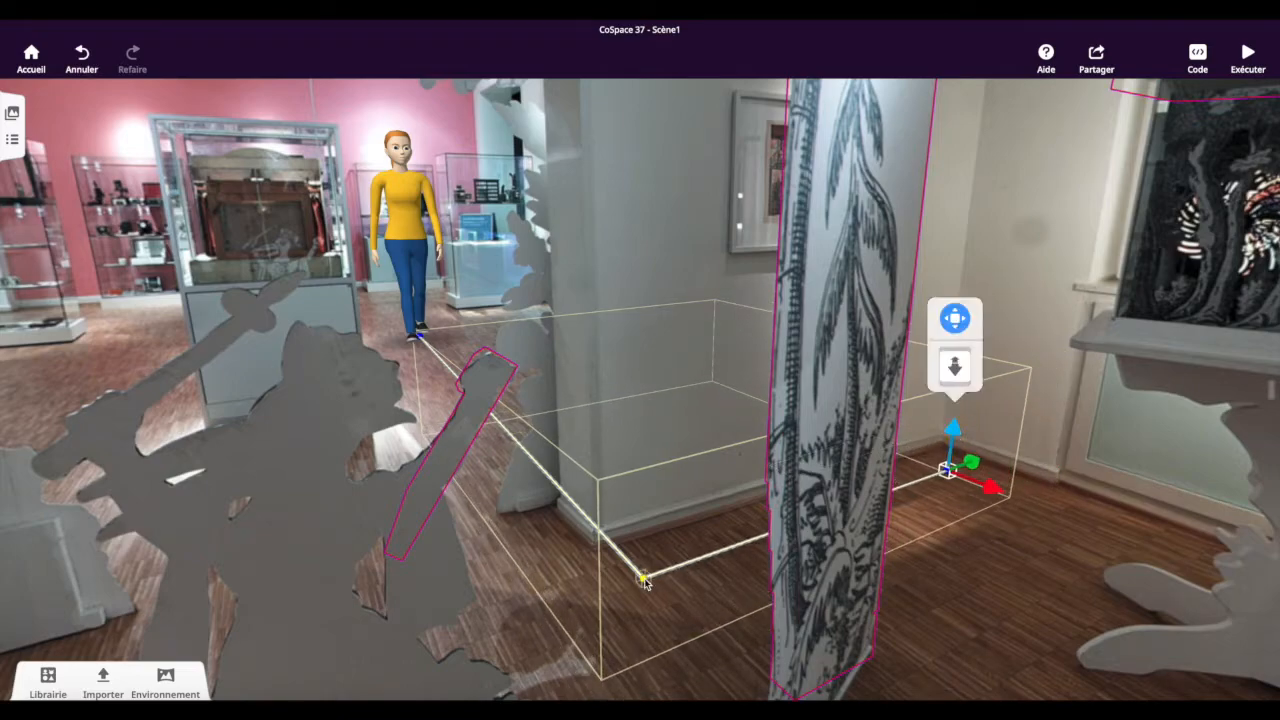
{"action": "left_click", "coordinate": [643, 578]}
{"action": "left_click_drag", "start_coordinate": [675, 571], "coordinate": [628, 586]}
Run the scene to check the woman's walk on the adjusted path, return to editing, and deselect the path.
{"action": "left_click", "coordinate": [1247, 58]}
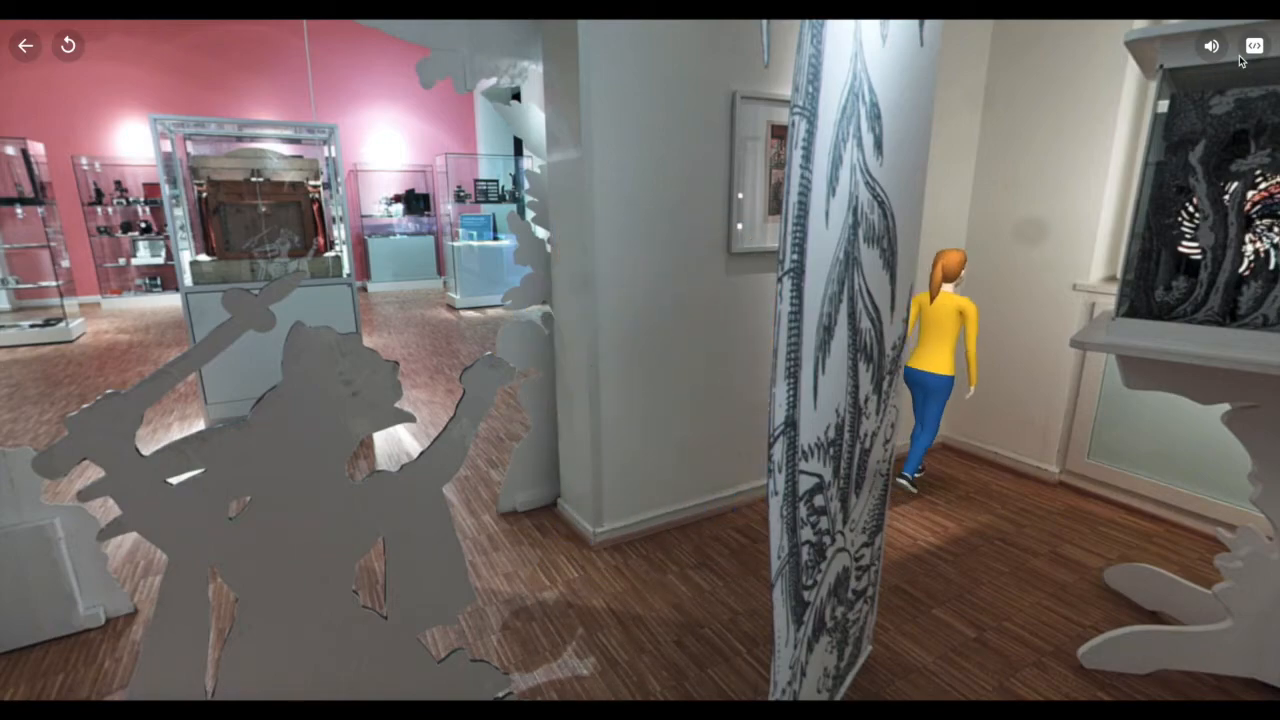
{"action": "key", "text": "Escape"}
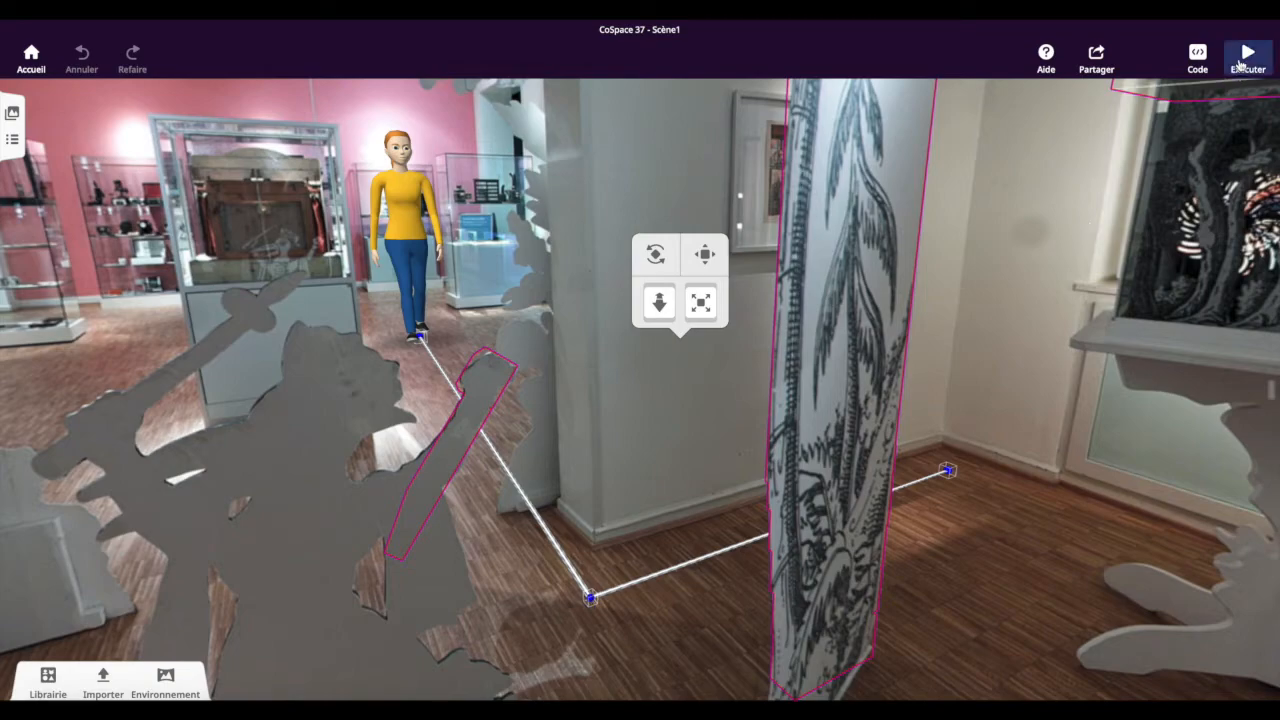
{"action": "left_click", "coordinate": [547, 468]}
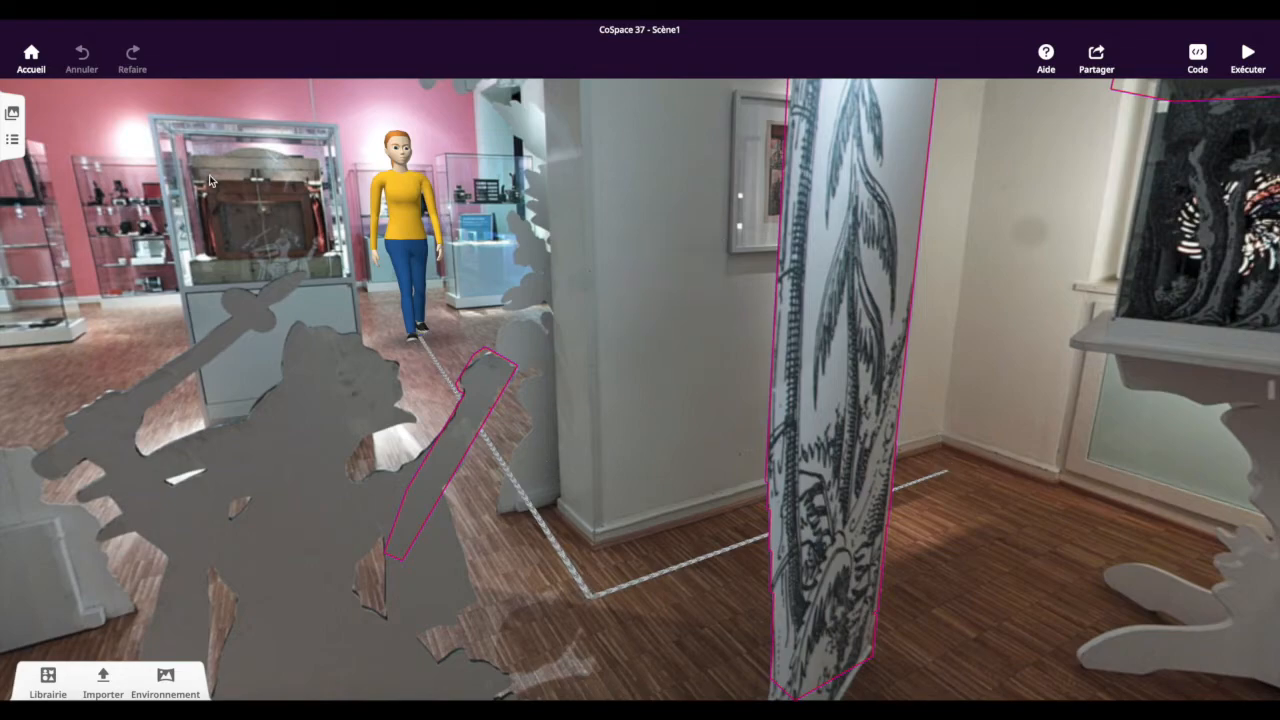